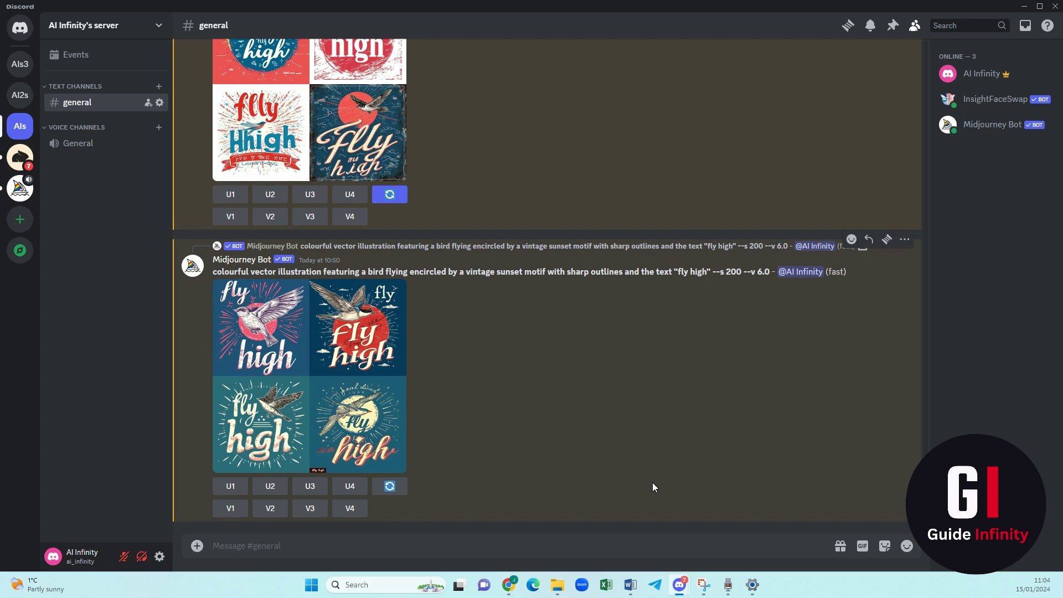
- Run /describe on the uploaded Dubai.png beach sunset photo to get four prompt suggestions
type("/")
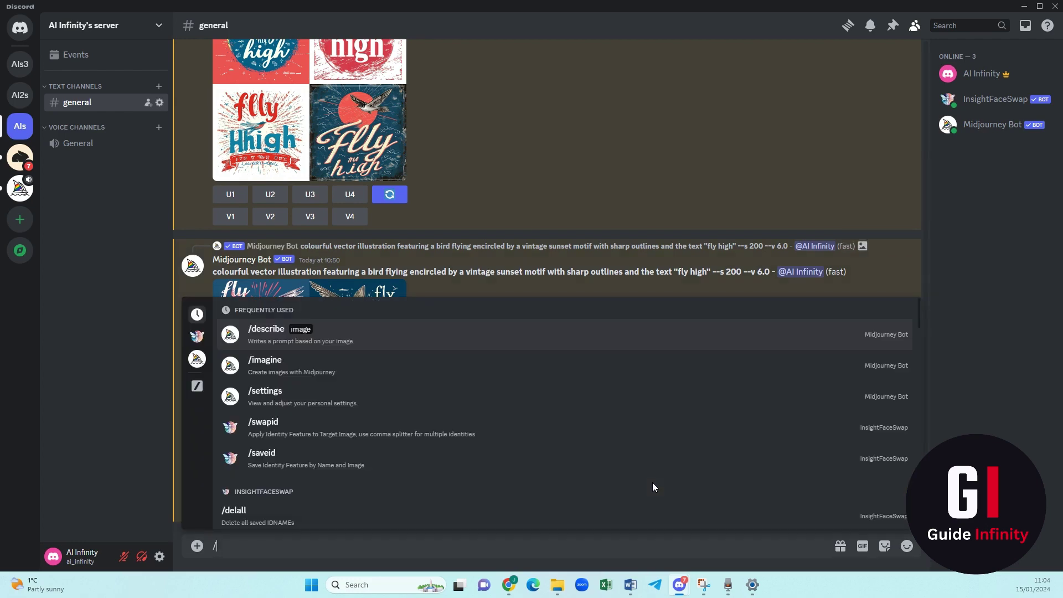
type("des")
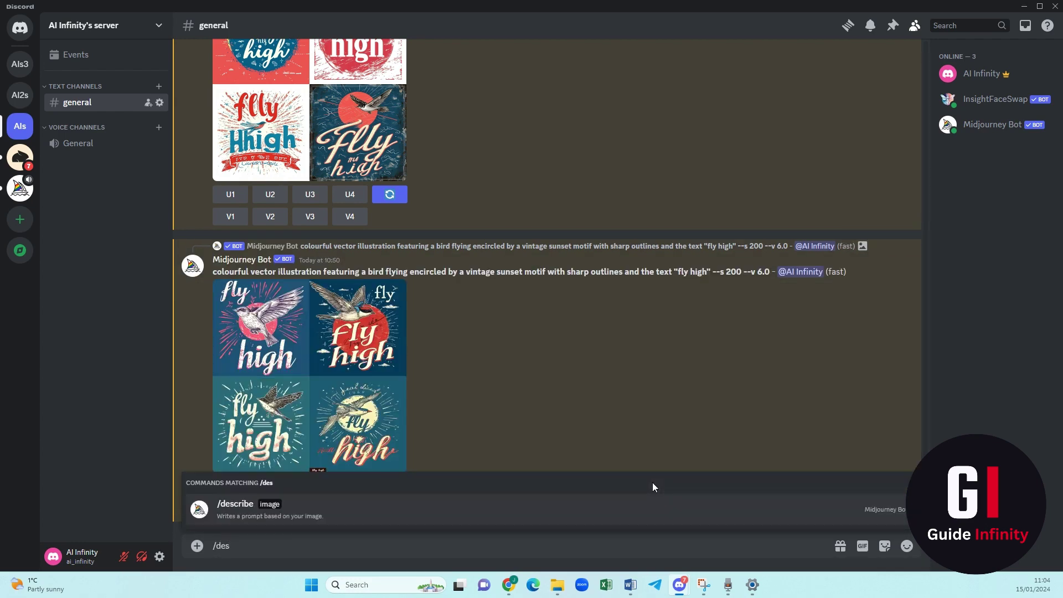
key("Return")
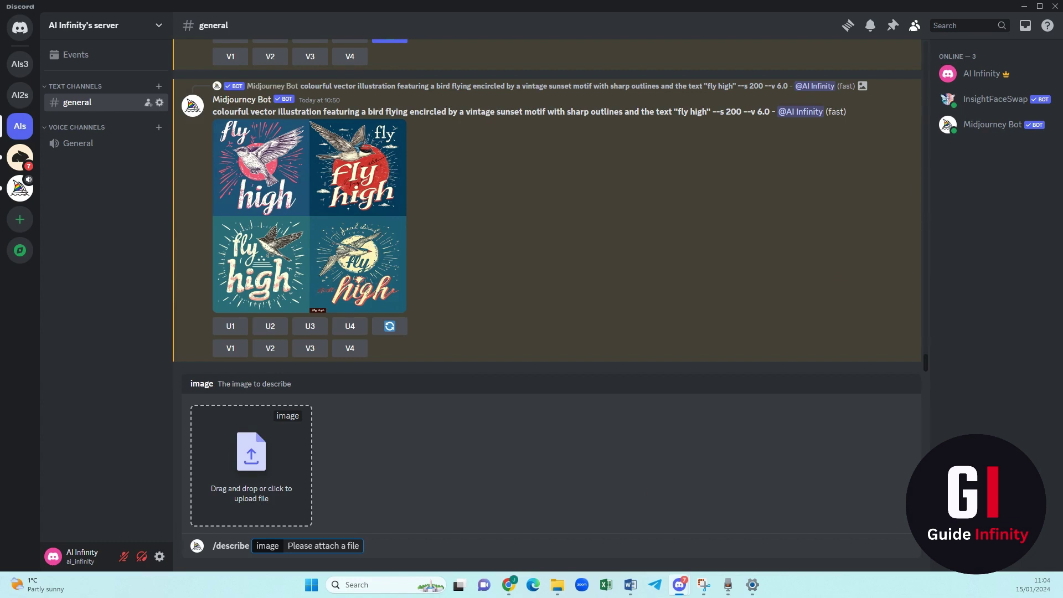
left_click_drag(3, 127, 258, 495)
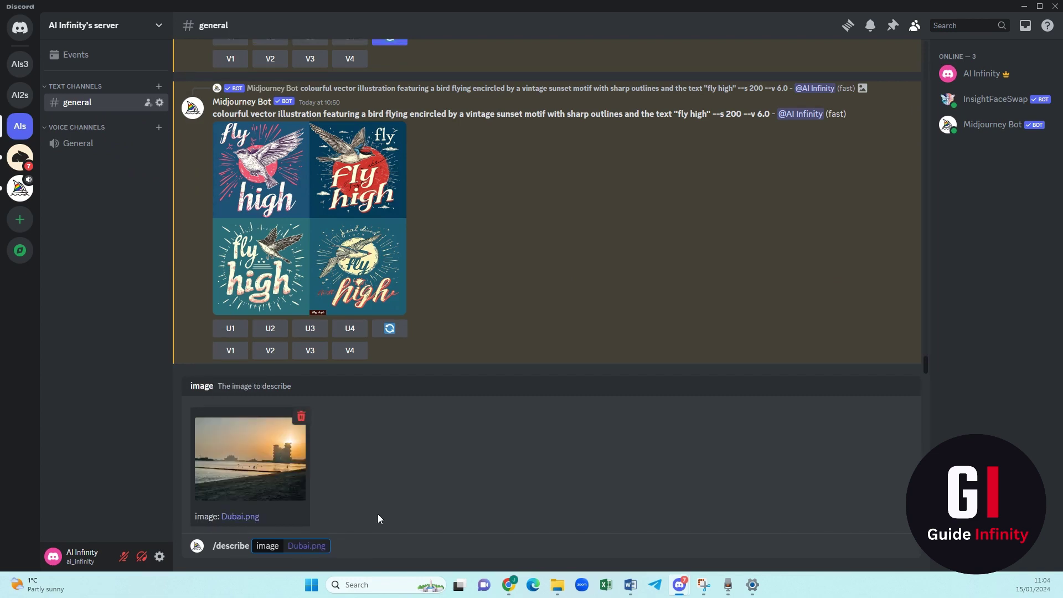
key("Return")
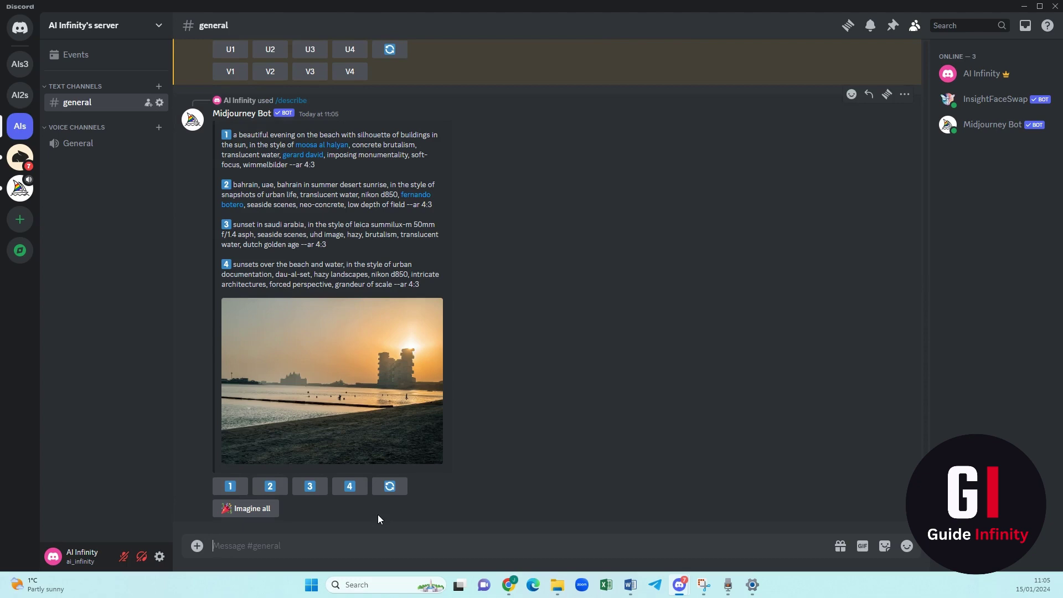
left_click(343, 400)
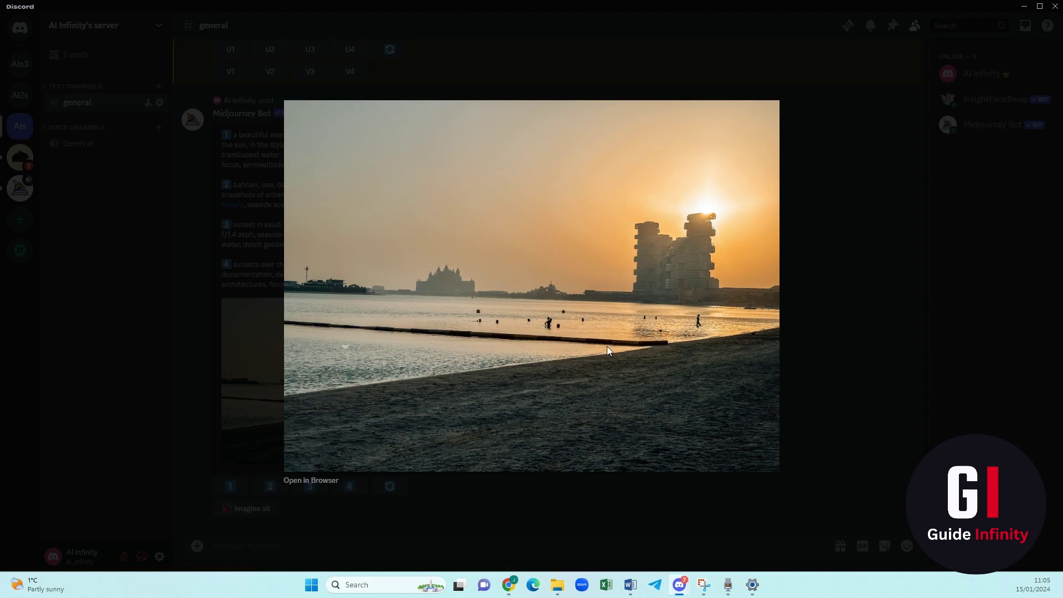
right_click(460, 293)
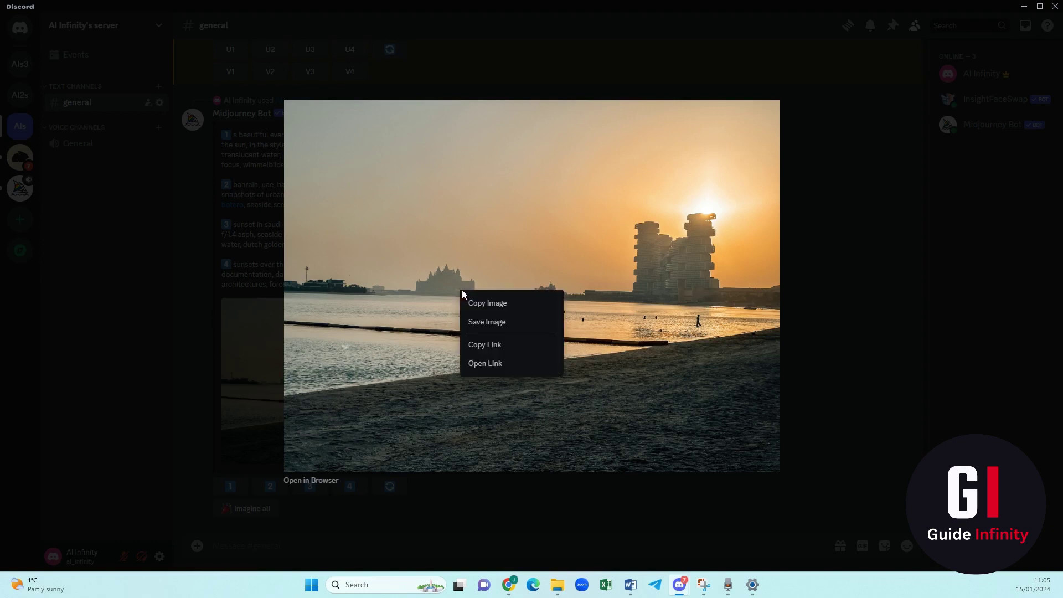
left_click(470, 349)
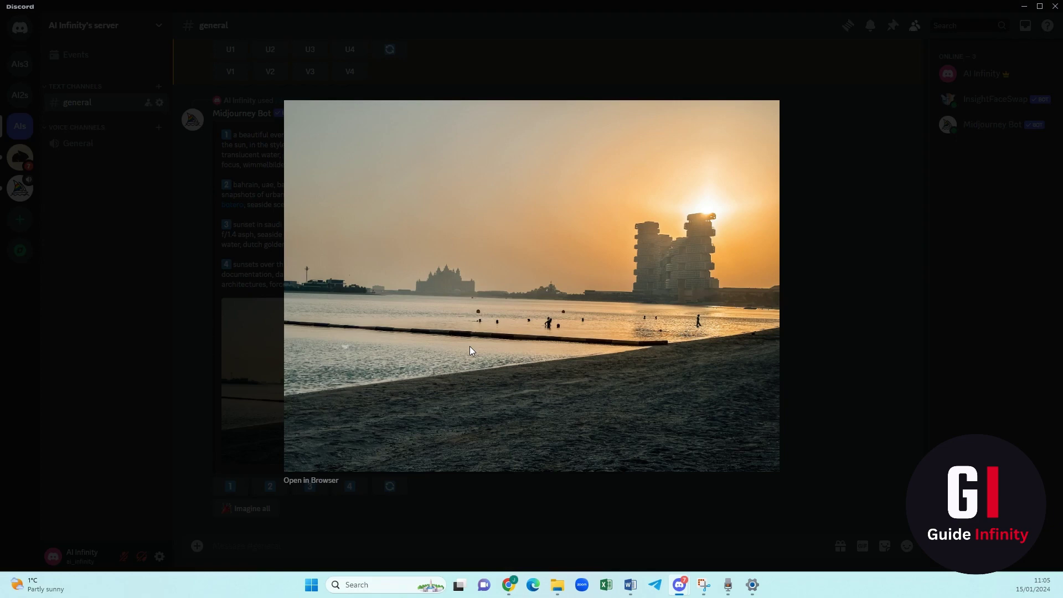
key("Escape")
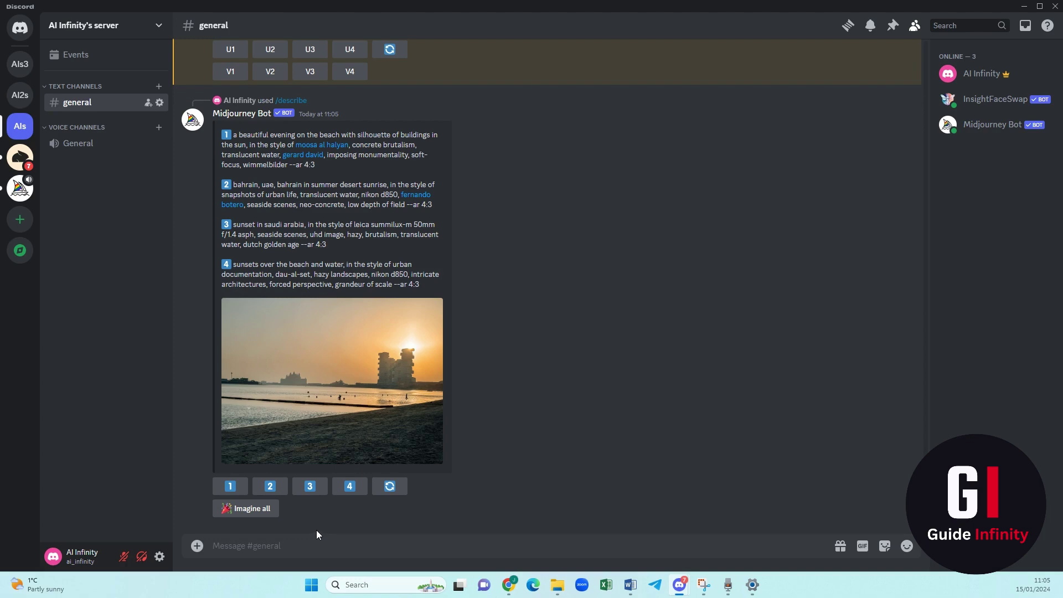
- Open prompts 1 and 2, paste the photo link before each, and submit prompt 2
left_click(223, 490)
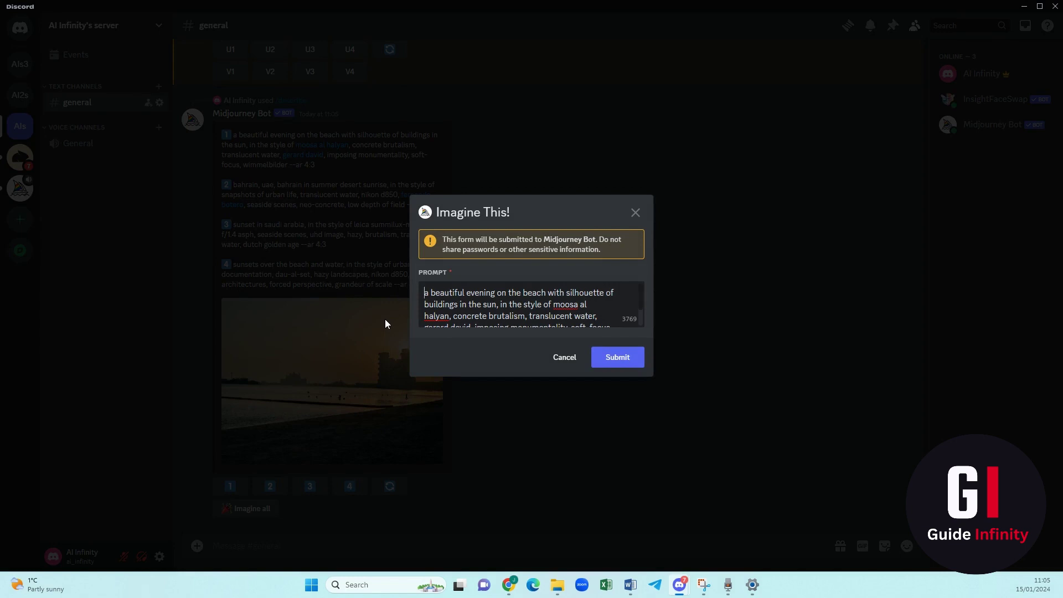
key("ctrl+v")
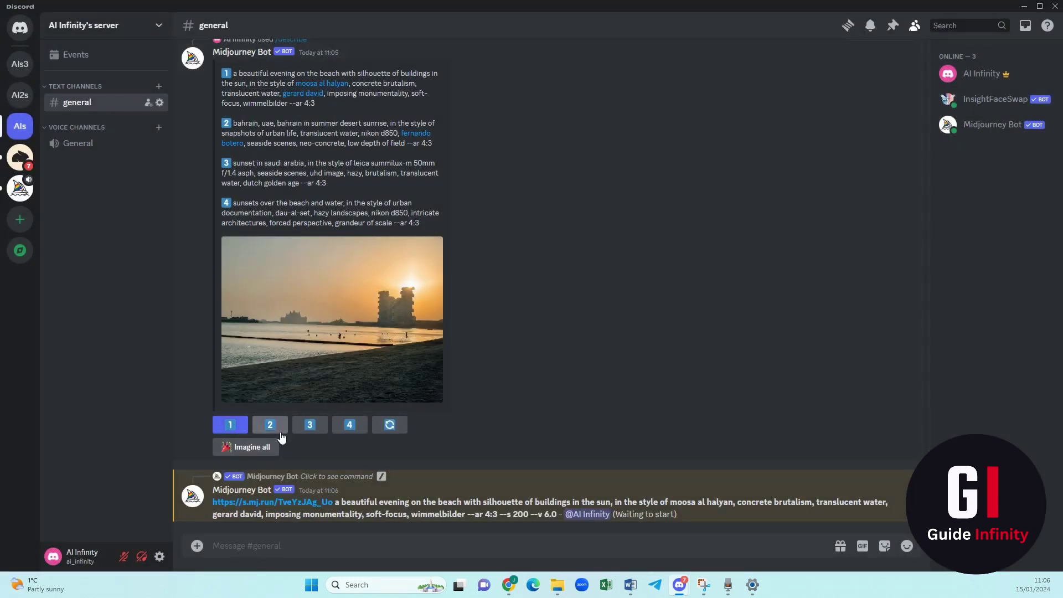
left_click(274, 431)
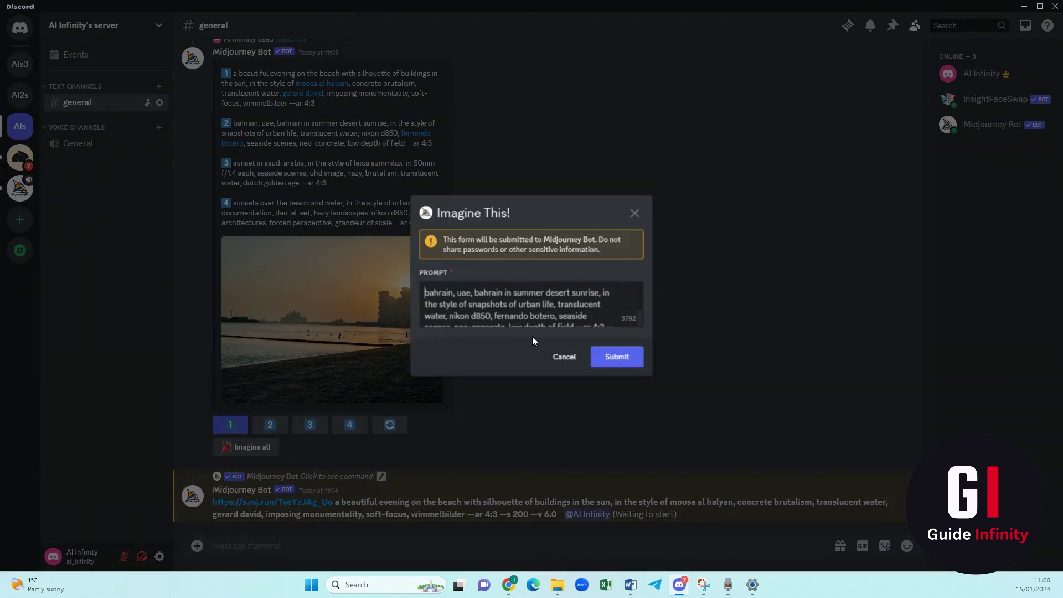
key("ctrl+v")
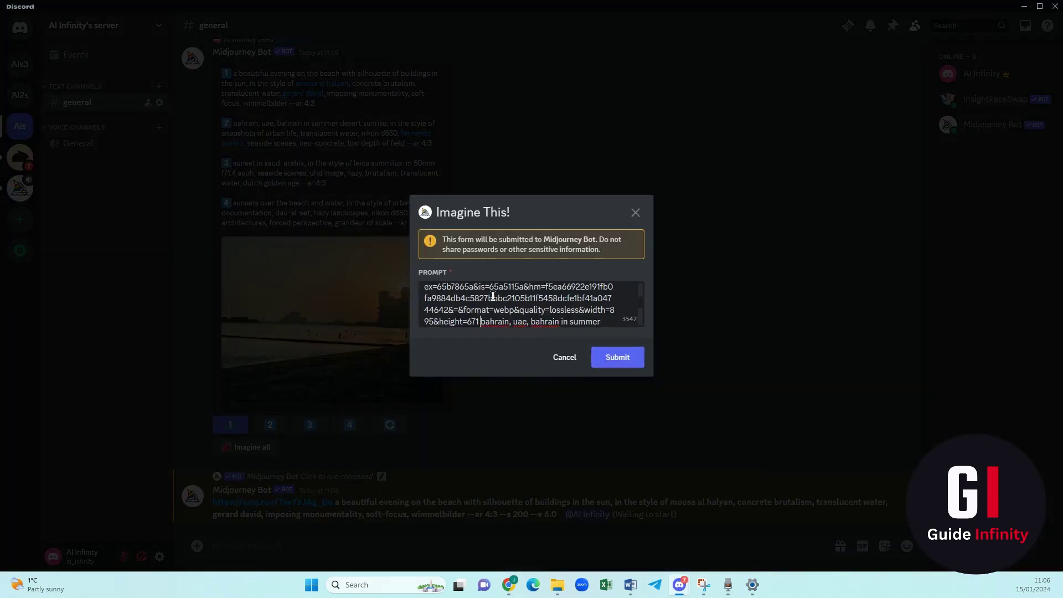
left_click(609, 360)
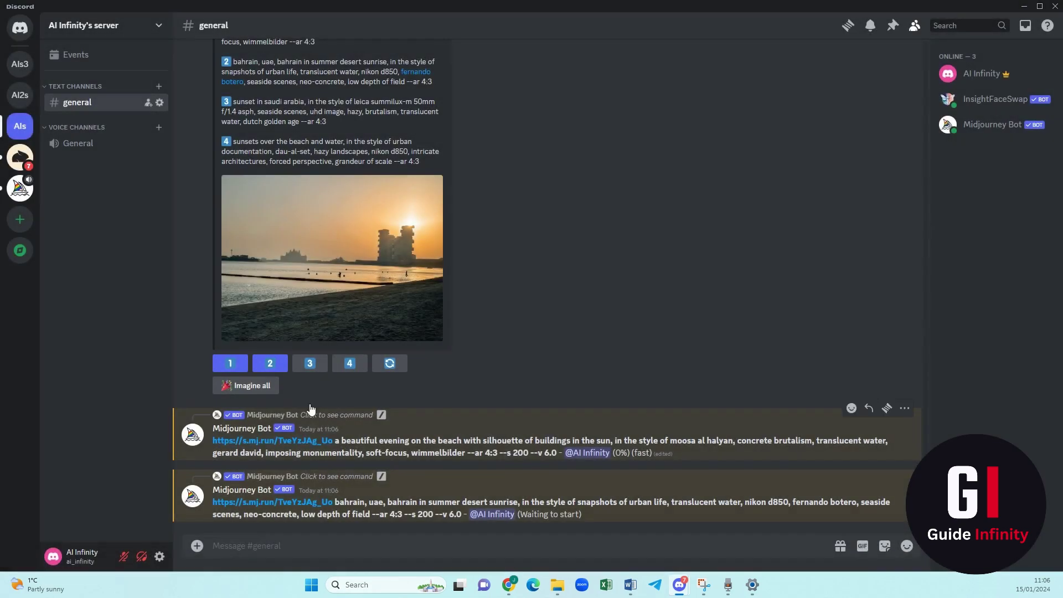
- Submit prompt 3 with the photo link pasted in front, then bring up prompt 4
left_click(309, 363)
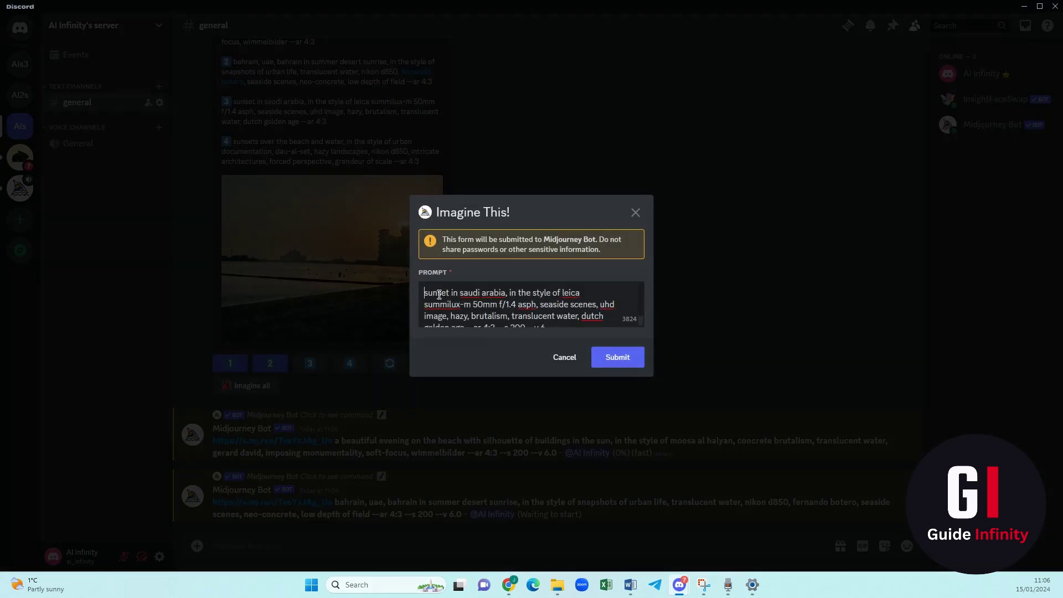
key("ctrl+v")
key("Return")
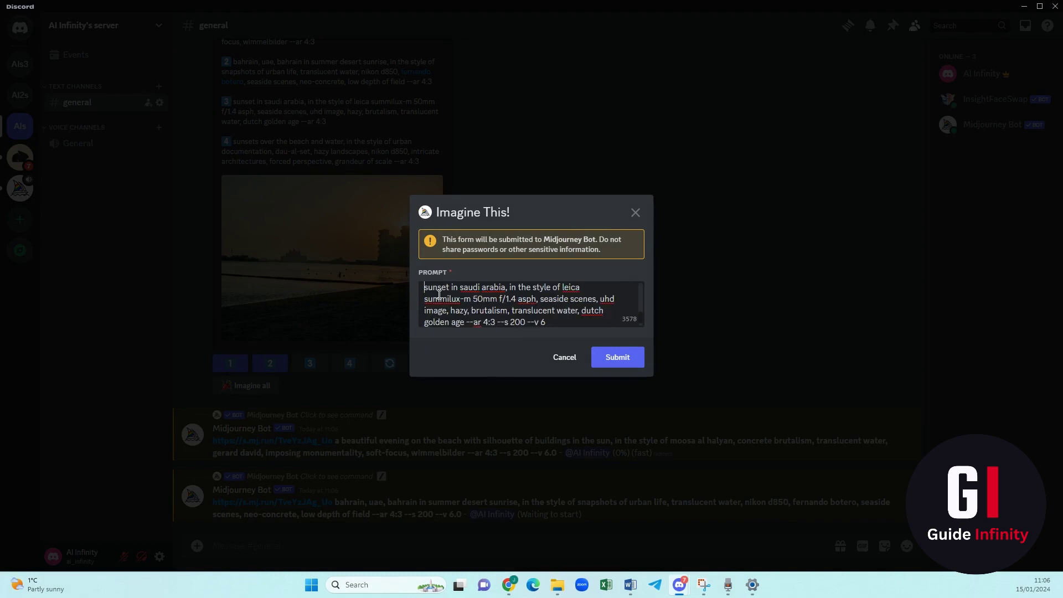
key("BackSpace")
left_click(628, 358)
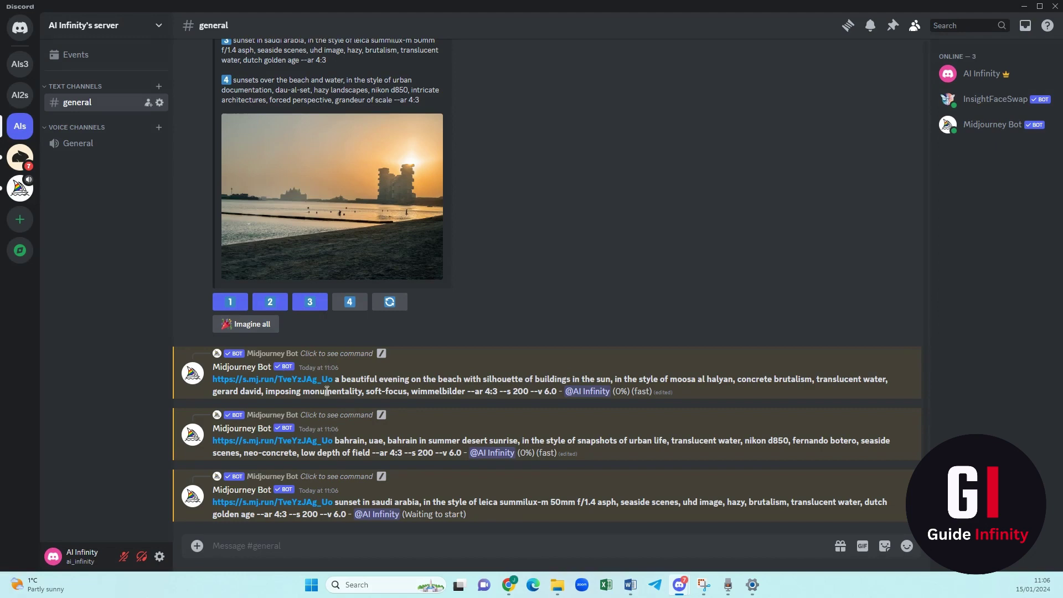
left_click(352, 304)
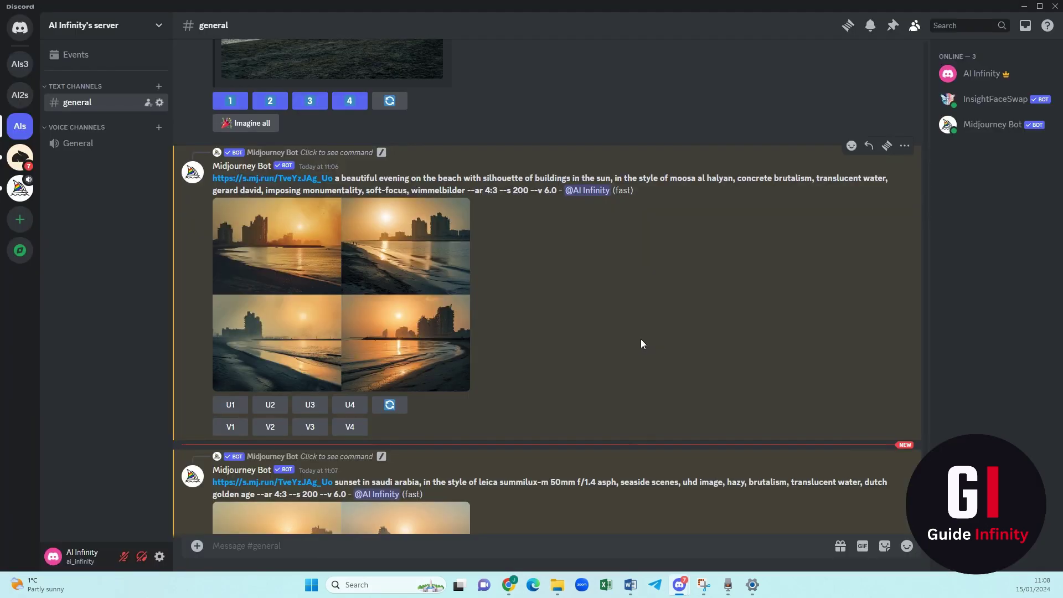
- Enlarge the beautiful-evening sunset grid, then compare it with the enlarged original Dubai beach photo
left_click(431, 275)
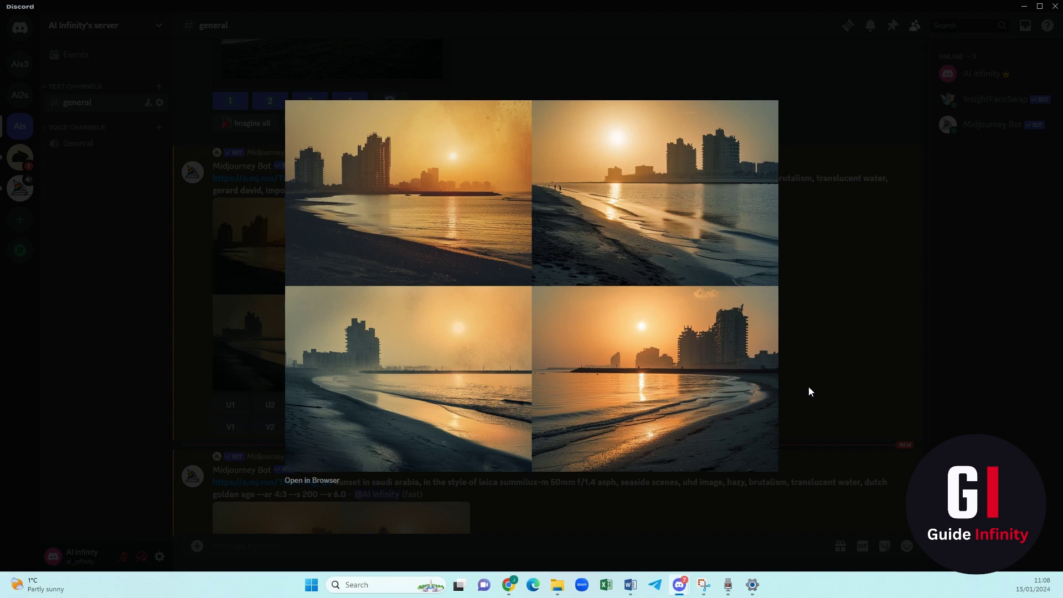
left_click(856, 384)
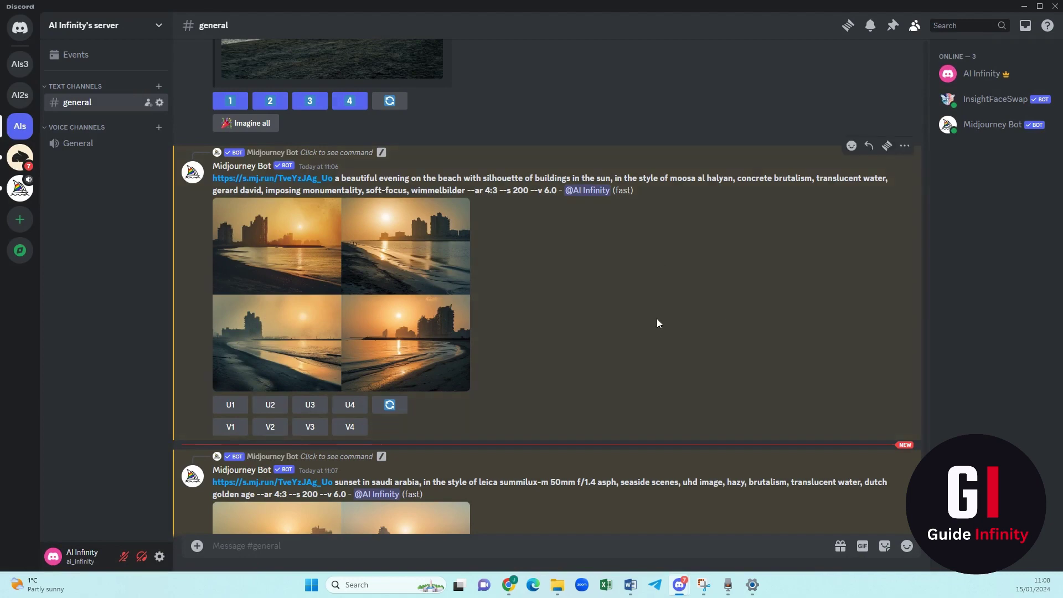
scroll(657, 318, "up", 3)
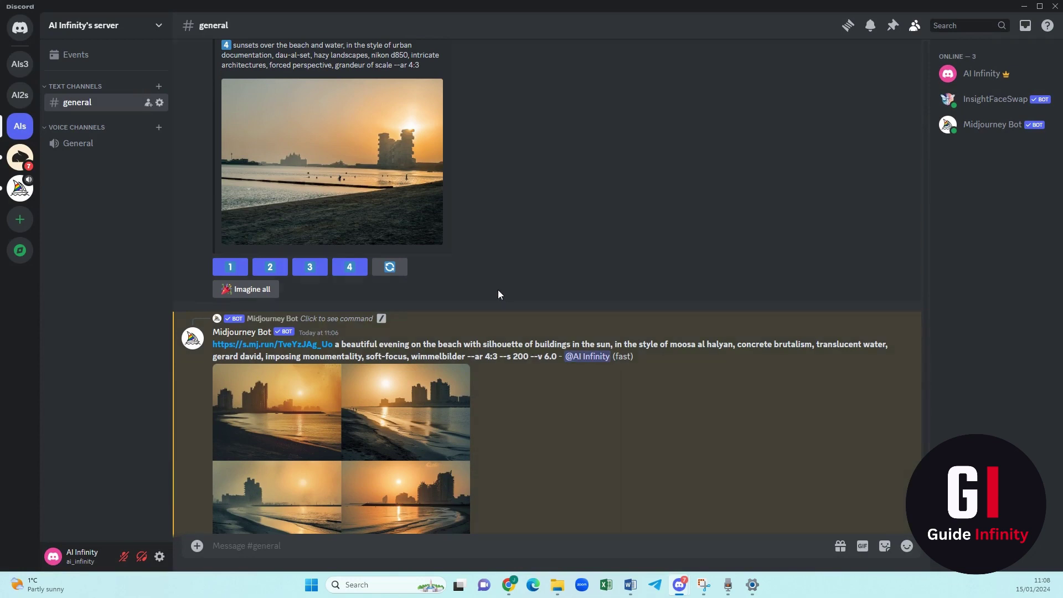
left_click(401, 211)
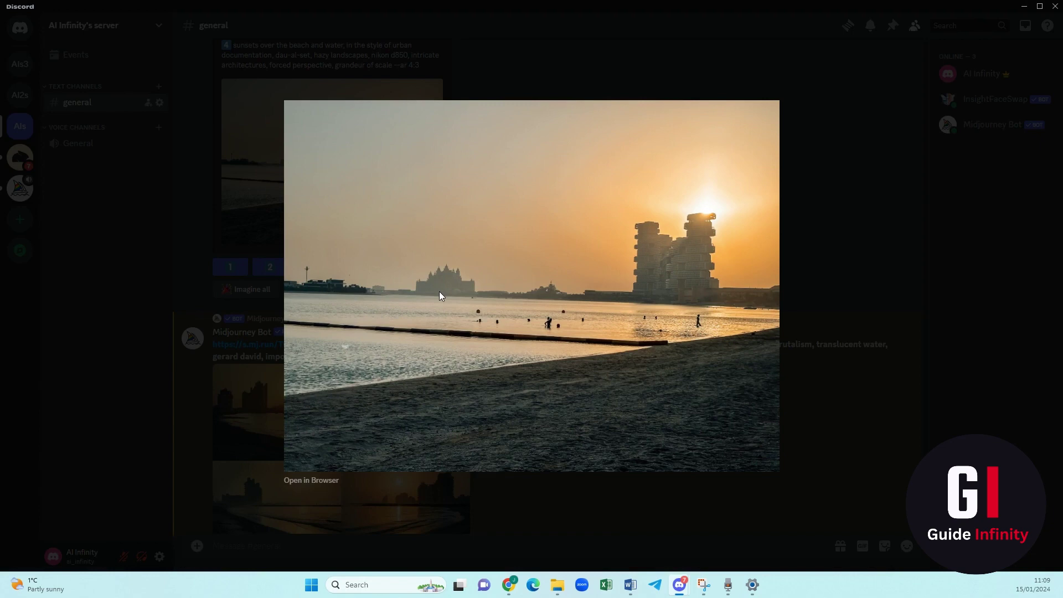
key("Escape")
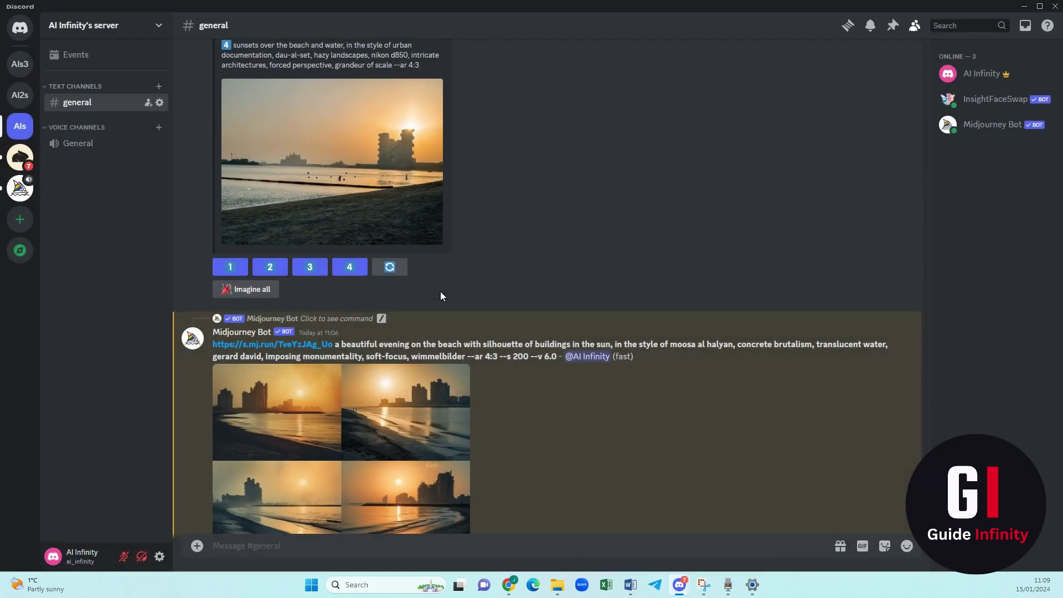
- View the saudi arabia, bahrain/UAE sunrise and sunsets-over-the-beach grids enlarged, one after another
scroll(601, 238, "down", 4)
scroll(603, 243, "down", 3)
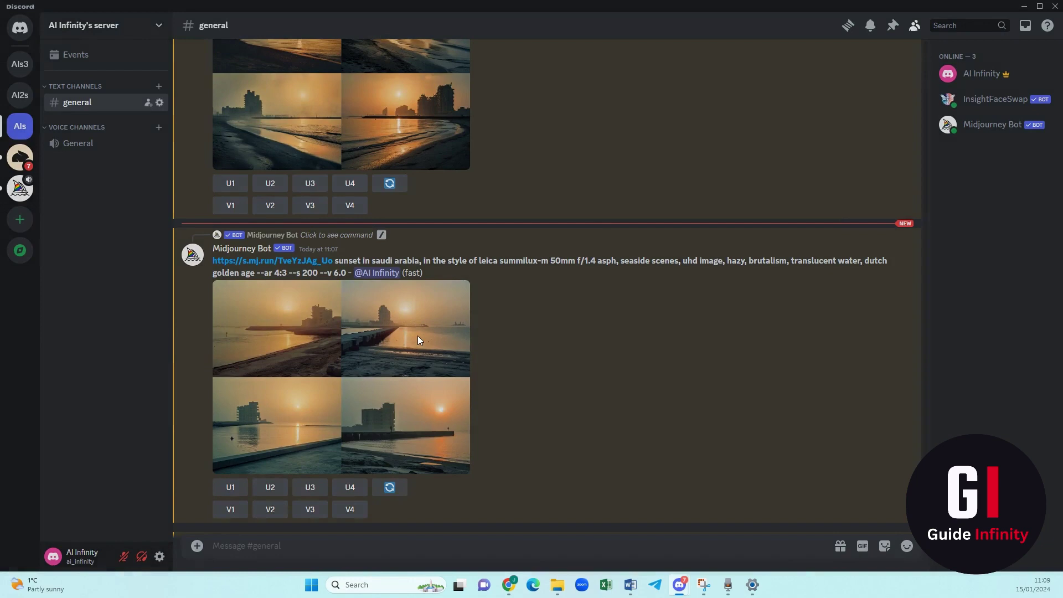
left_click(417, 340)
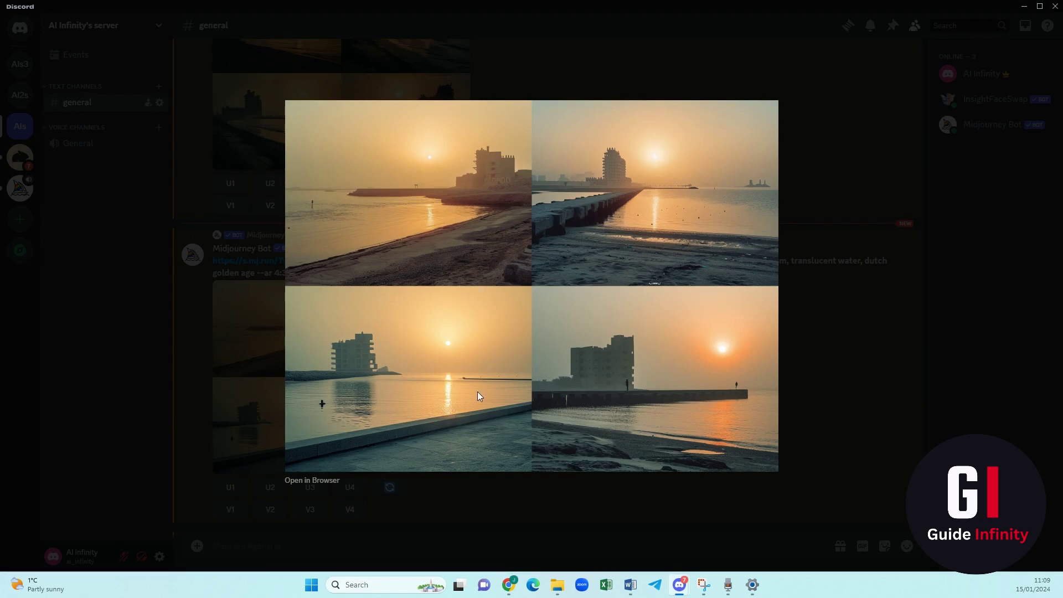
key("Escape")
scroll(478, 391, "down", 5)
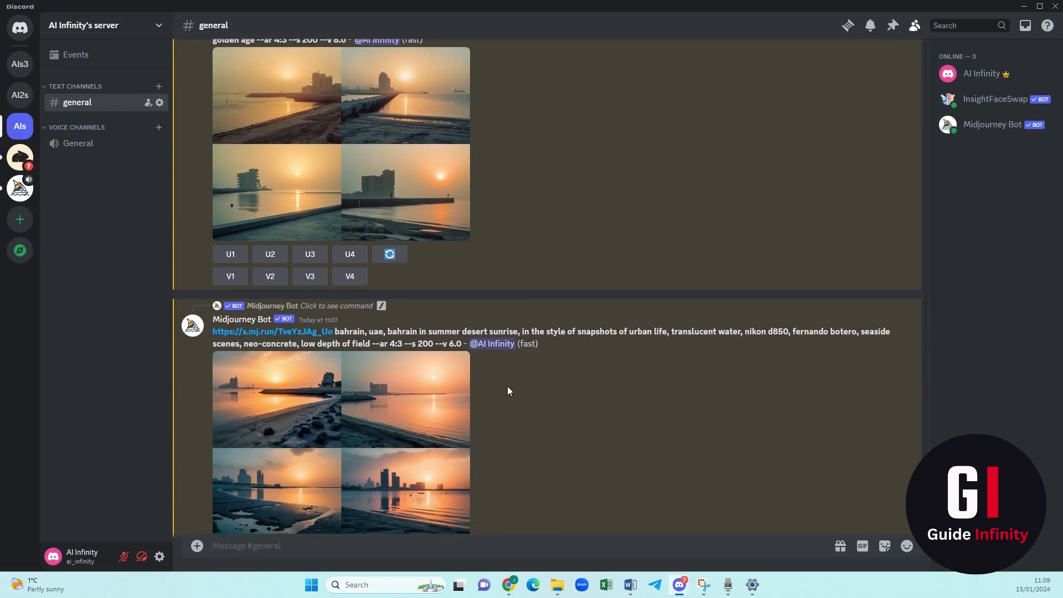
left_click(437, 437)
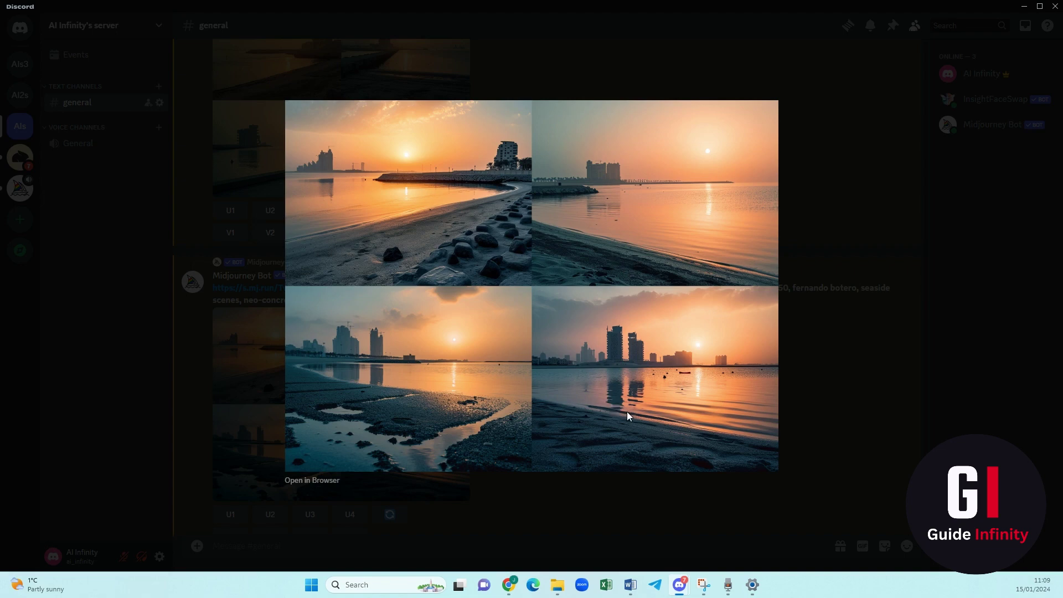
key("Escape")
scroll(654, 389, "down", 5)
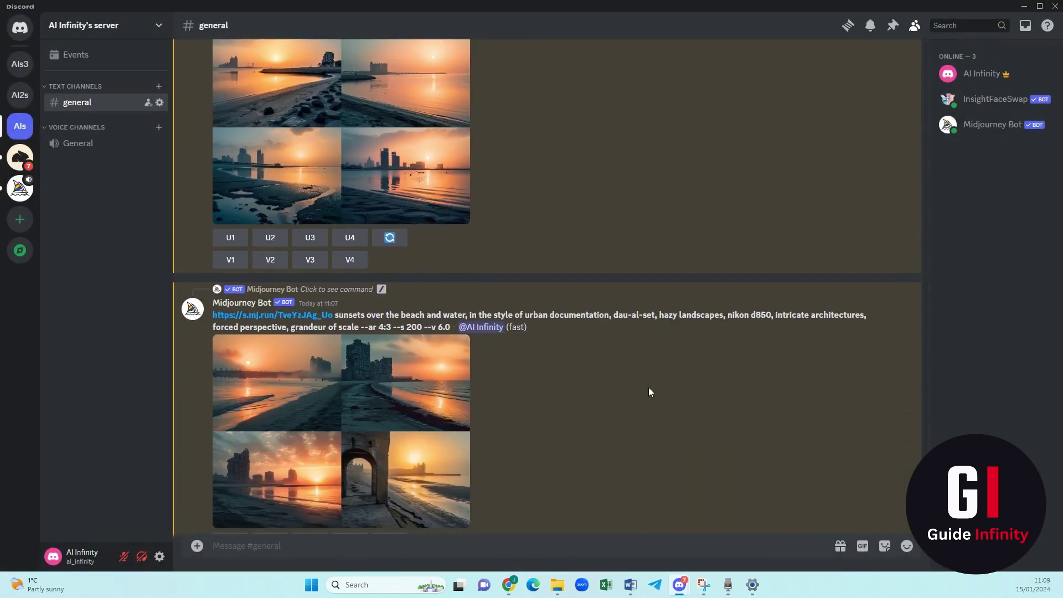
left_click(449, 343)
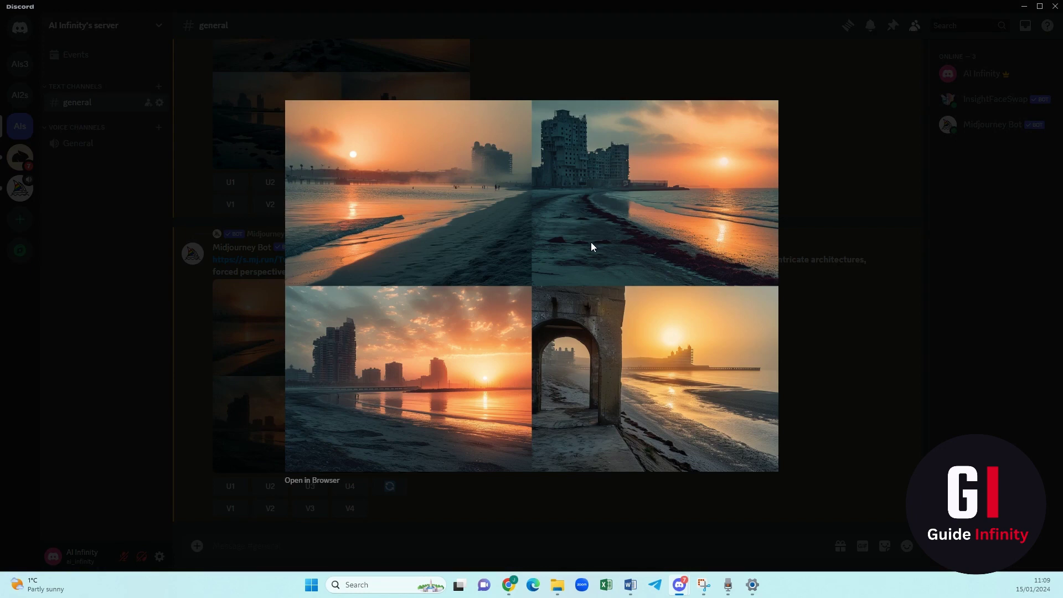
key("Escape")
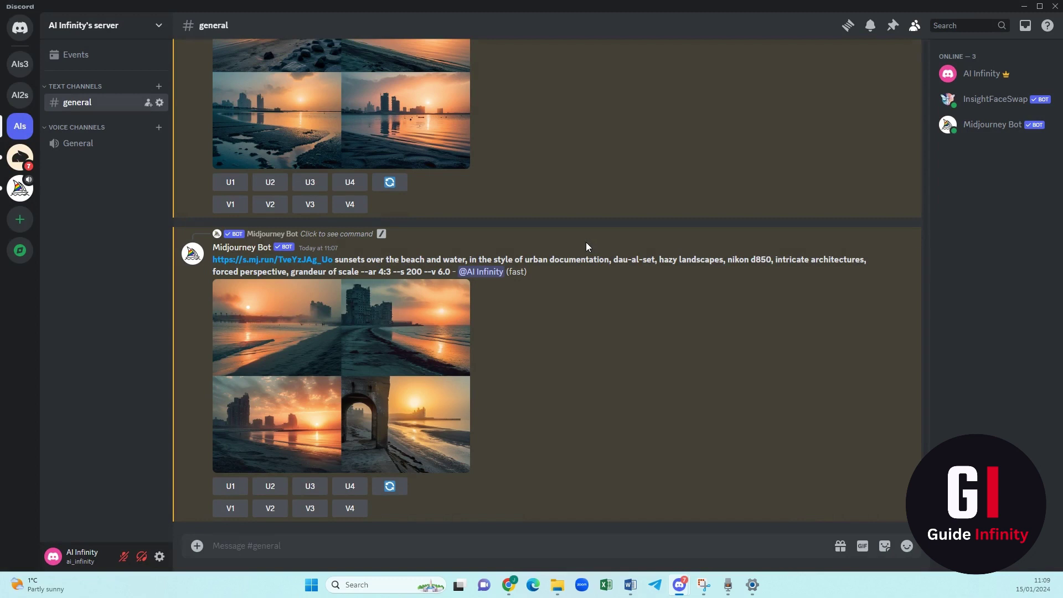
- Scroll back to the /describe reply and view the uploaded Dubai beach photo enlarged
scroll(591, 254, "up", 5)
scroll(588, 298, "up", 3)
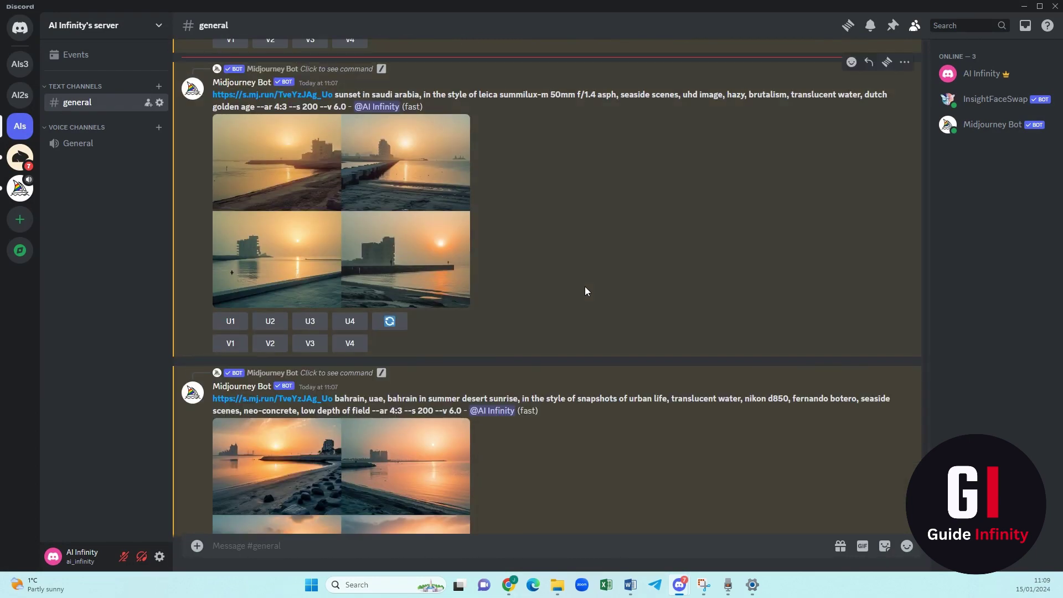
scroll(593, 295, "up", 10)
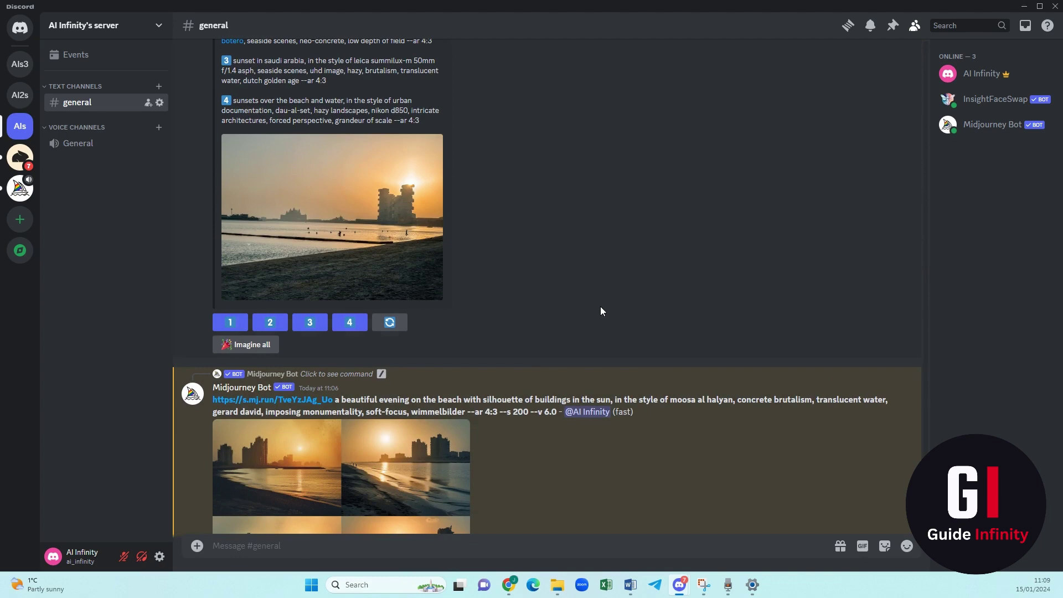
left_click(284, 222)
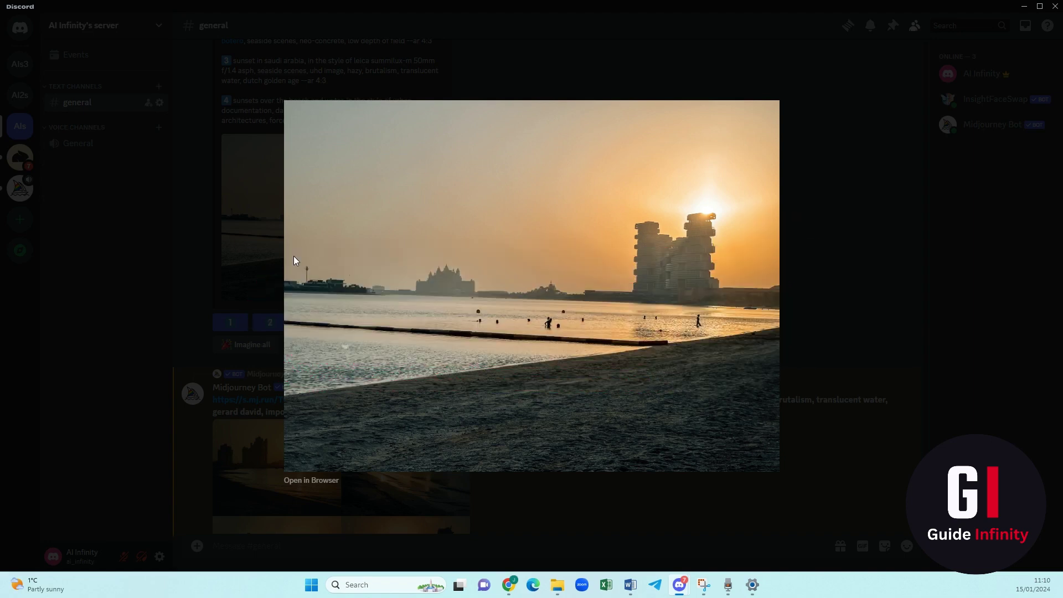
key("Escape")
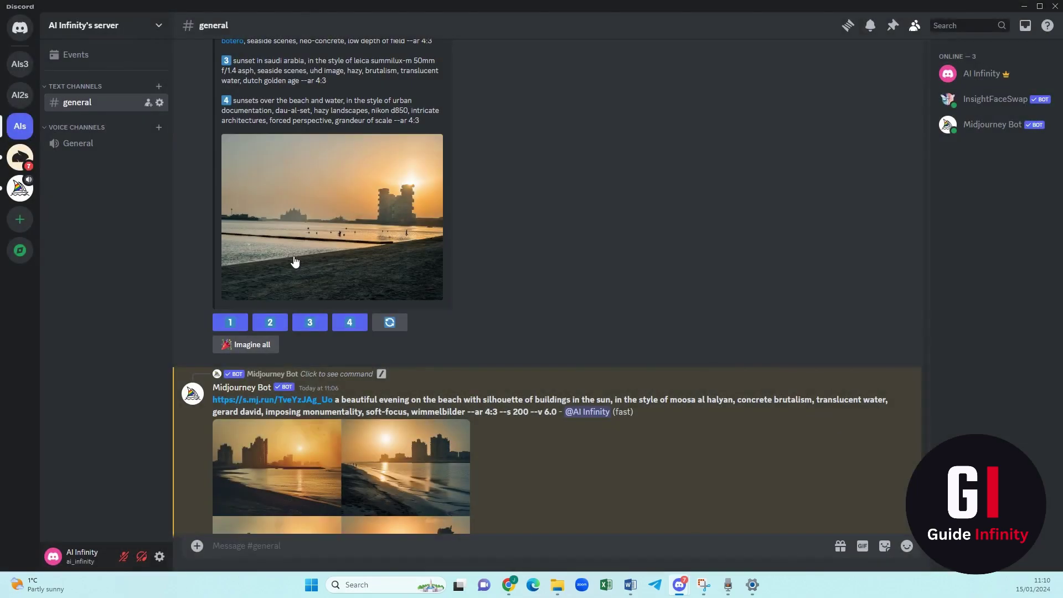